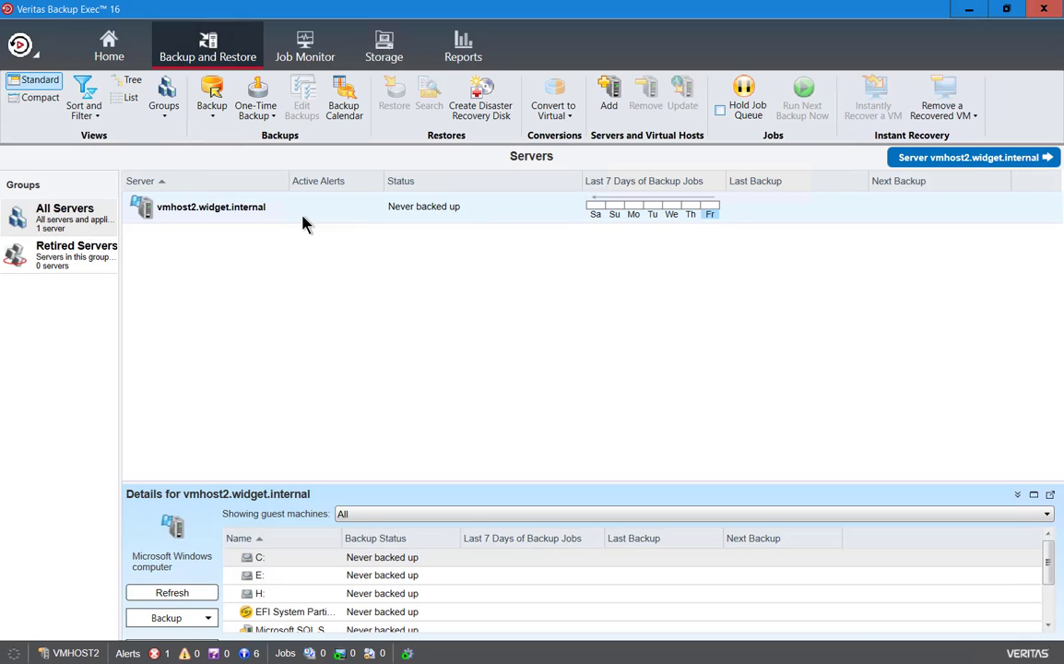
# Show the One-Time Backup choices for vmhost2.widget.internal on the Backup and Restore tab.
pyautogui.click(262, 119)
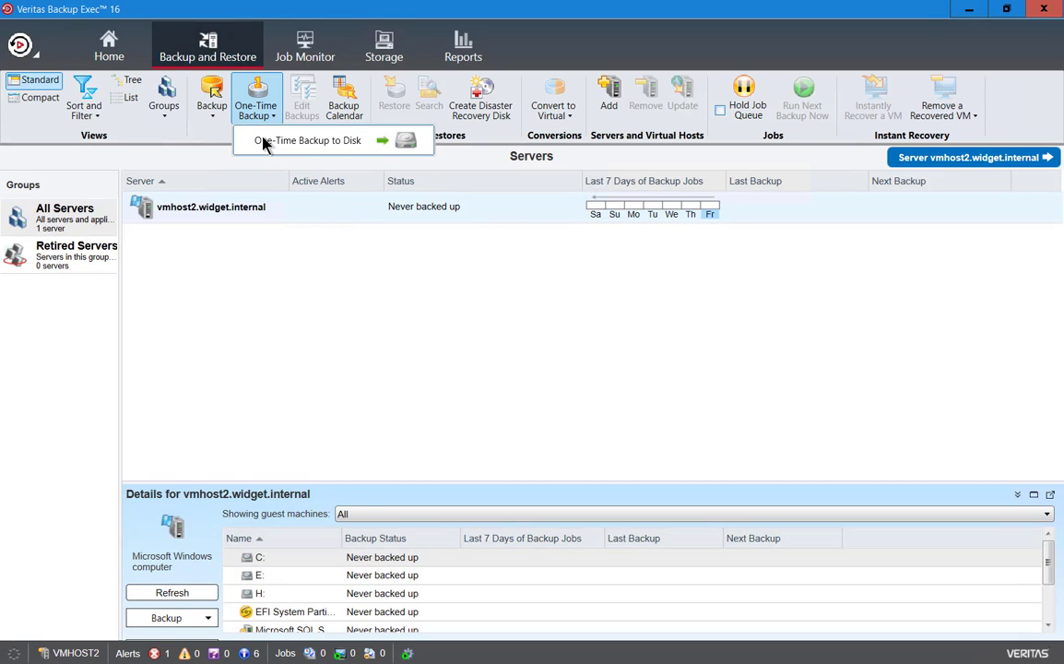
# Start a One-Time Backup to Disk for vmhost2, scheduled to Run now.
pyautogui.click(258, 140)
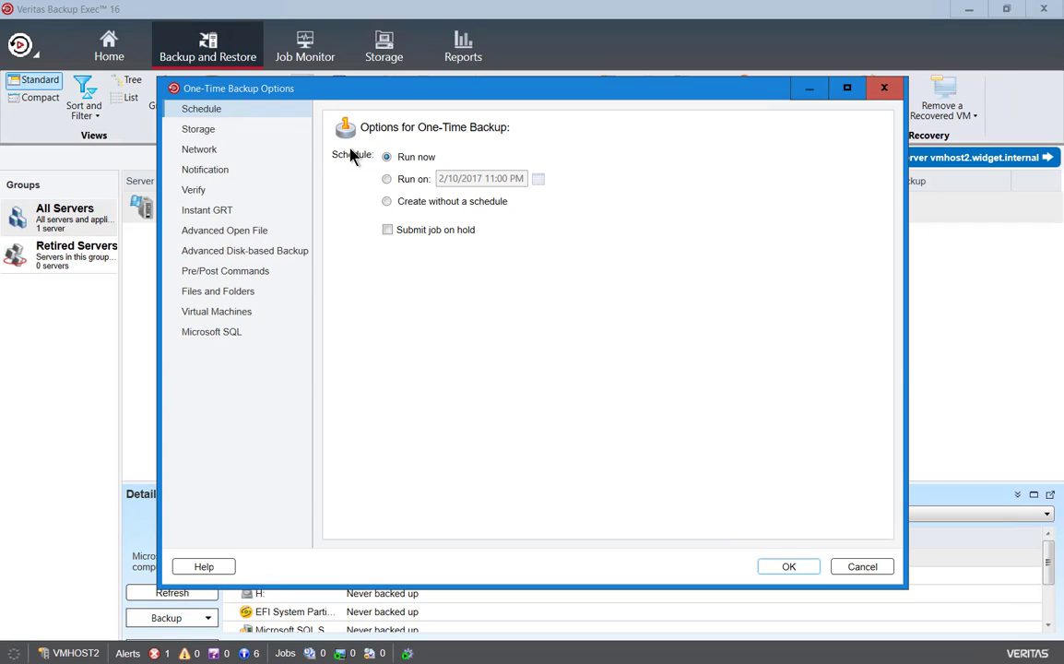
# Keep Any disk storage, 3 Weeks retention, encryption None and Medium priority for the backup.
pyautogui.click(212, 137)
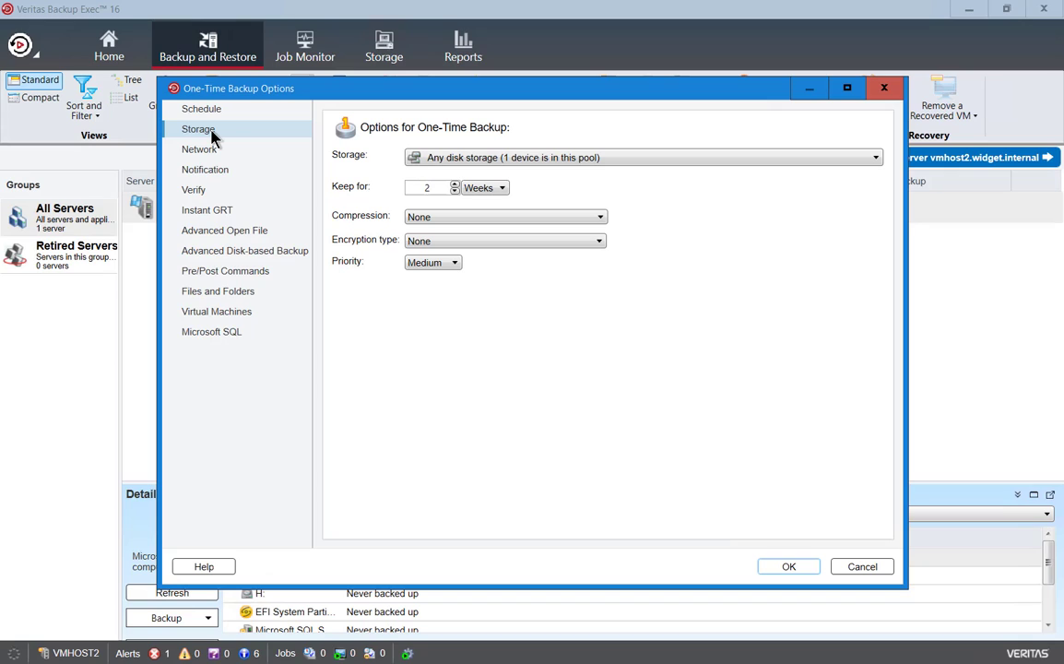
pyautogui.click(482, 159)
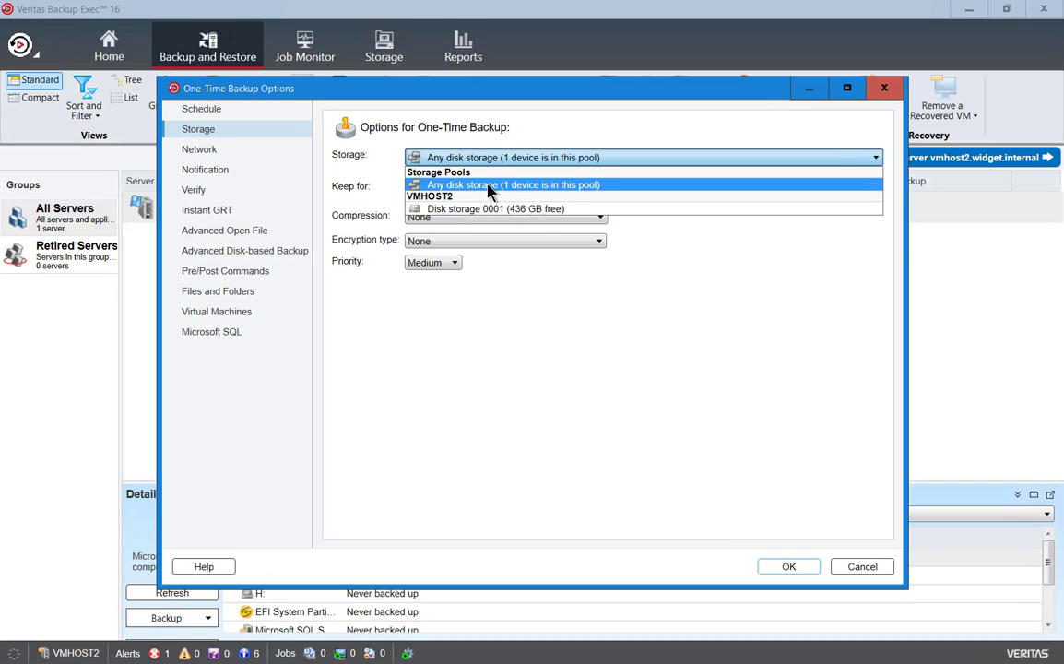
pyautogui.click(487, 185)
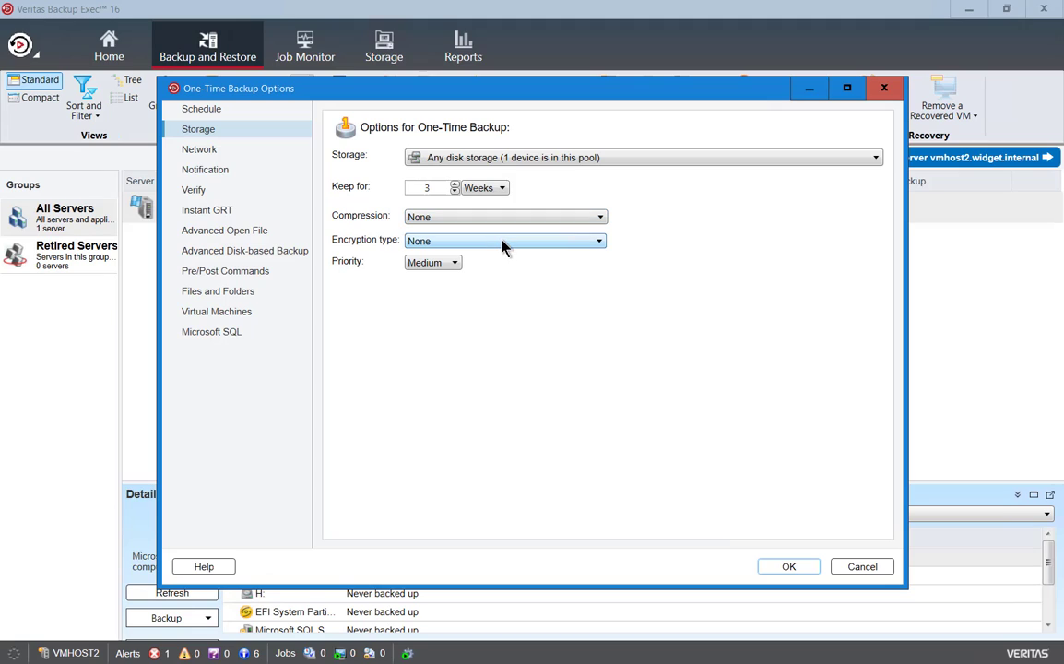
pyautogui.click(504, 240)
pyautogui.click(503, 244)
pyautogui.click(456, 262)
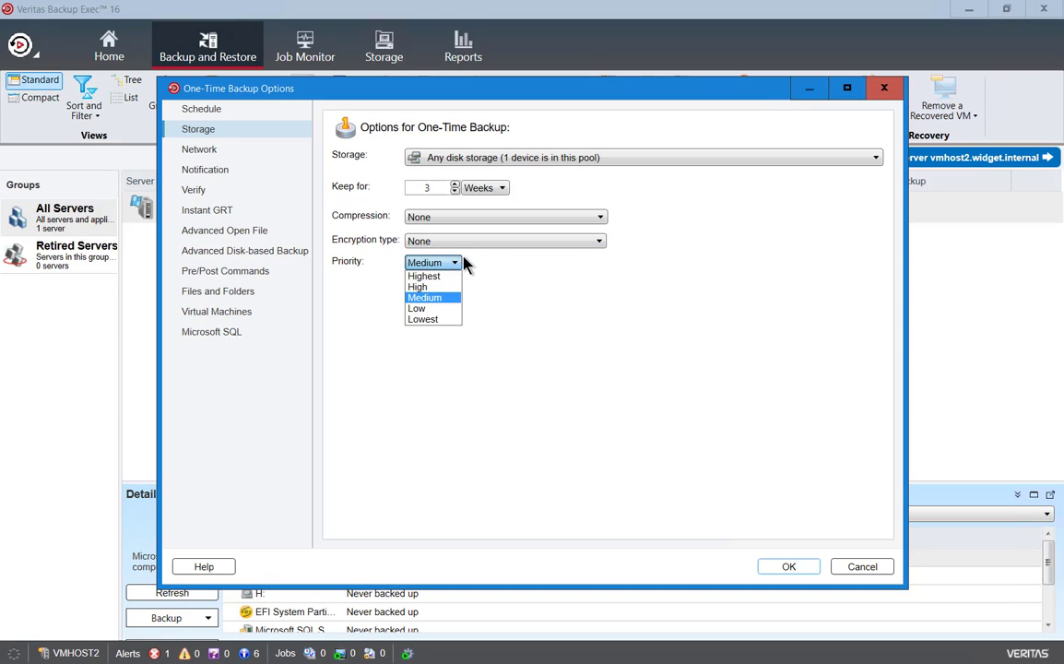
pyautogui.click(498, 276)
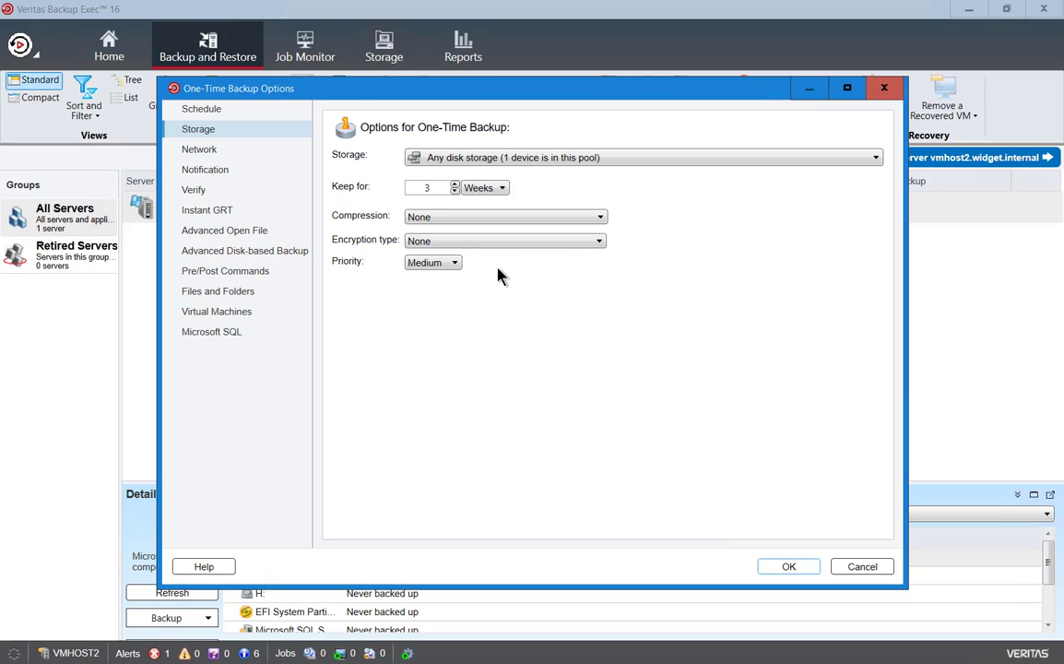
# Review Network and Notification settings, then choose 'Do not verify data for this job'.
pyautogui.click(202, 151)
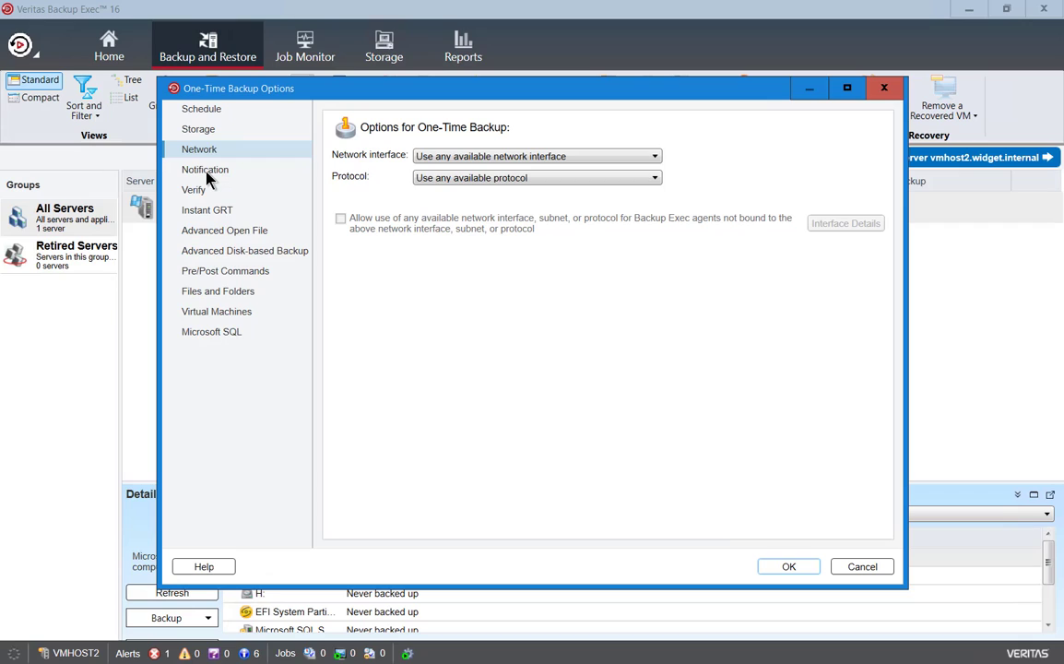
pyautogui.click(206, 171)
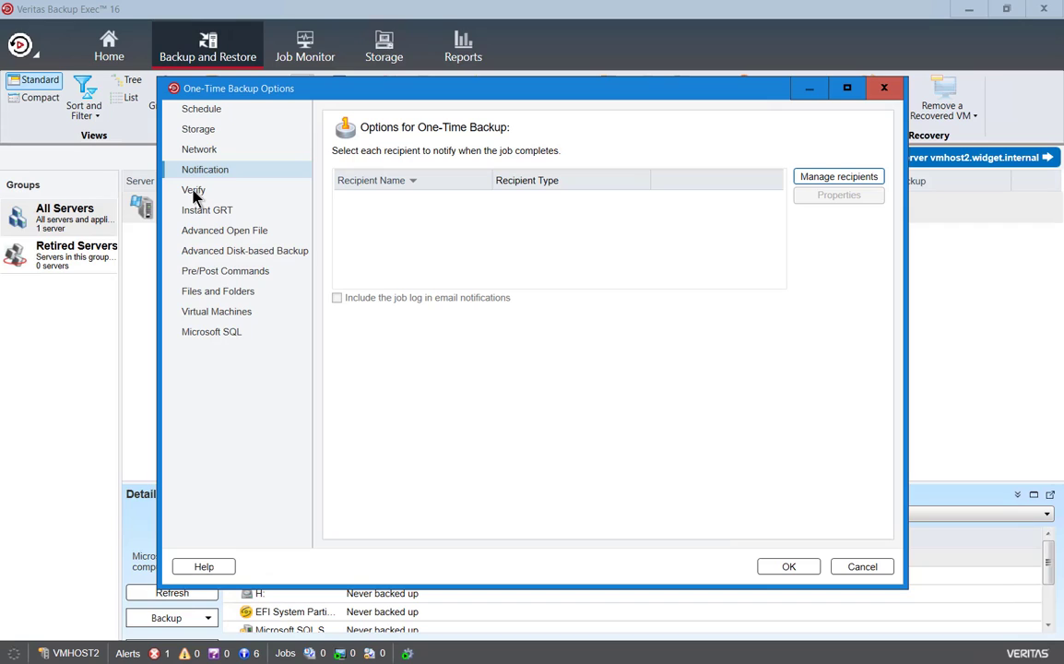
pyautogui.click(195, 191)
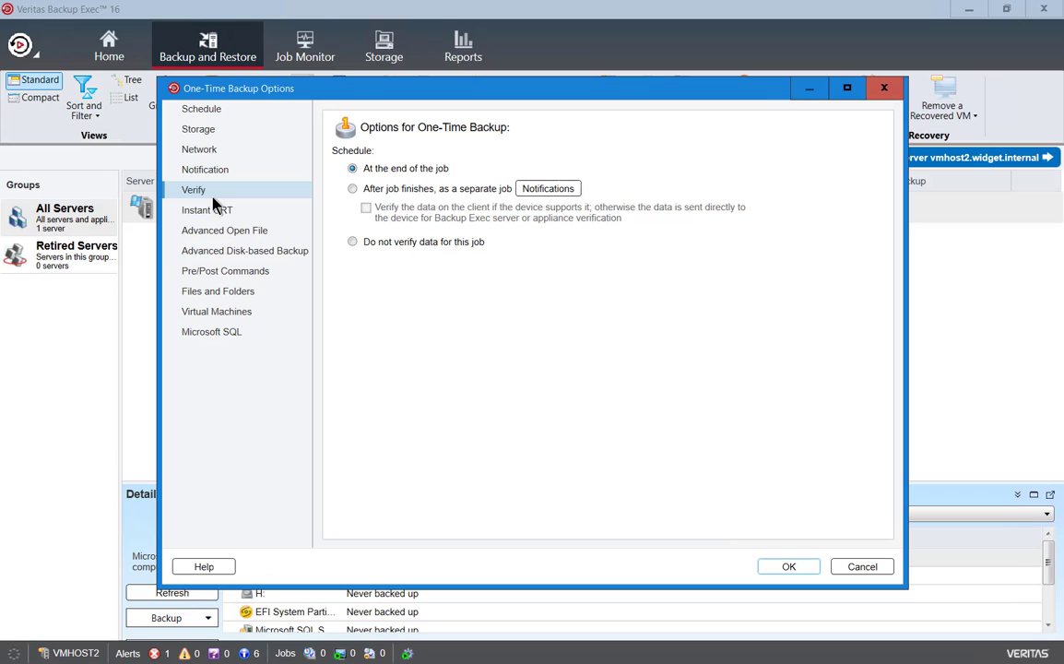
pyautogui.click(354, 242)
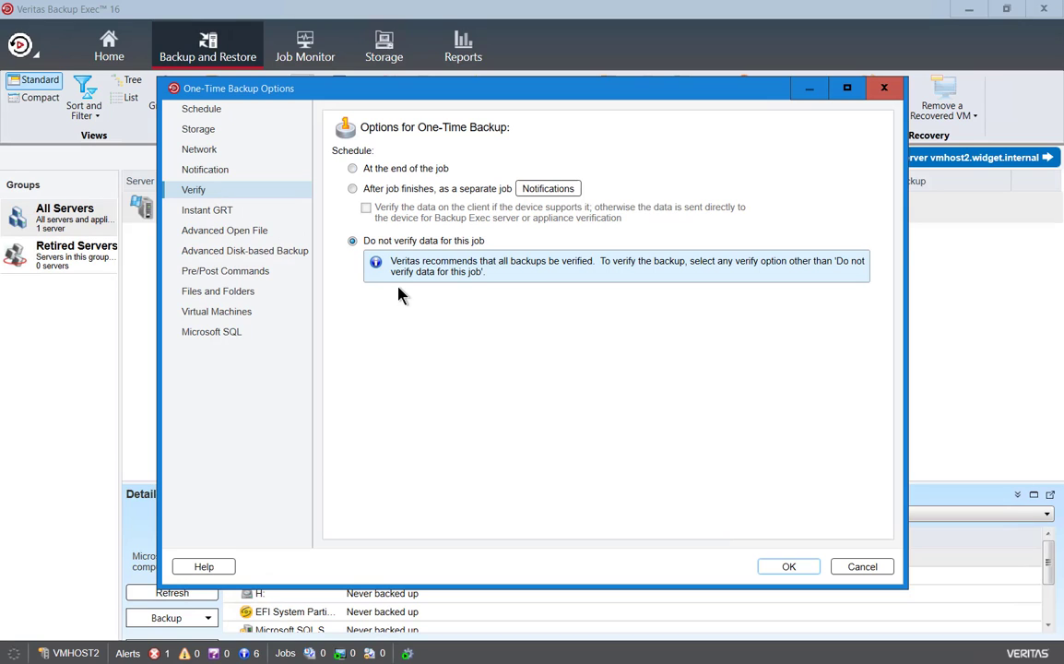
# Review Instant GRT, Advanced Open File, Advanced Disk-based Backup and Pre/Post Commands settings unchanged.
pyautogui.click(218, 211)
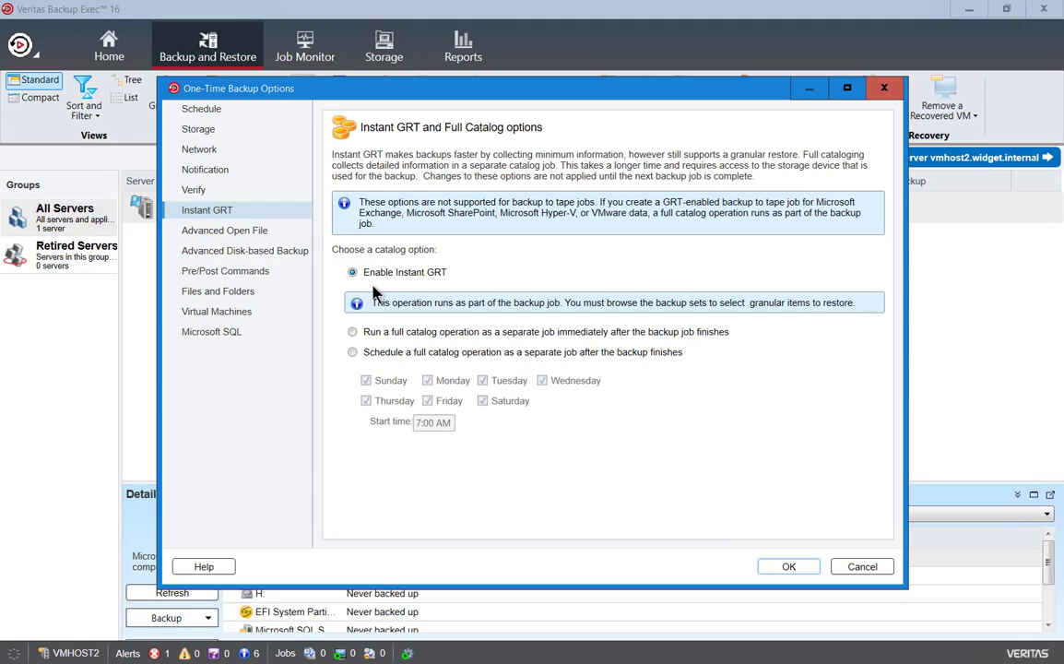
pyautogui.click(230, 234)
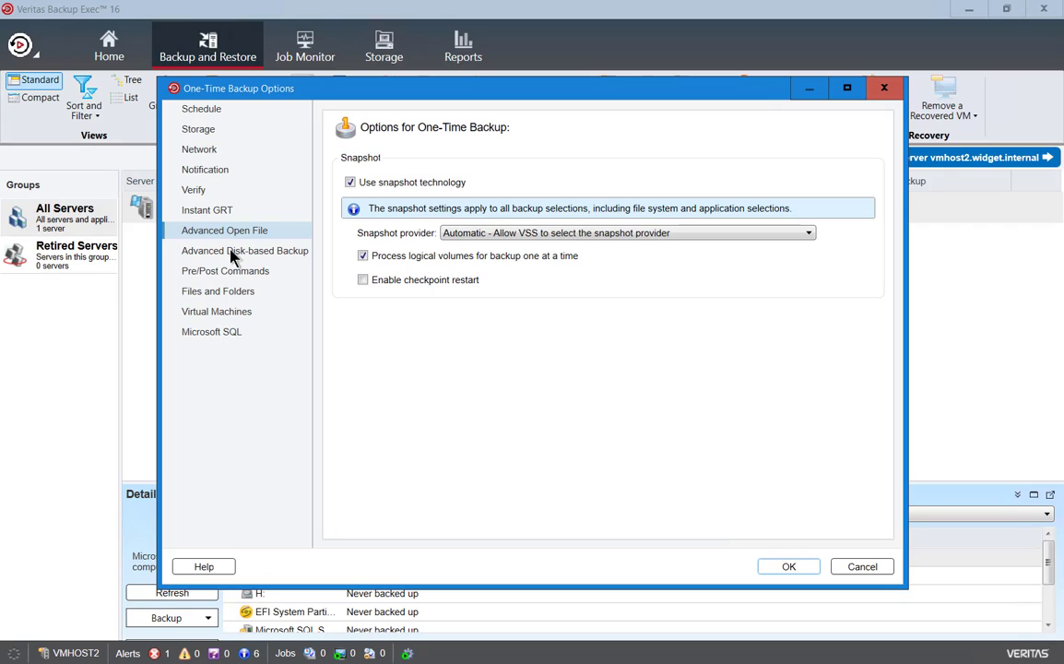
pyautogui.click(233, 257)
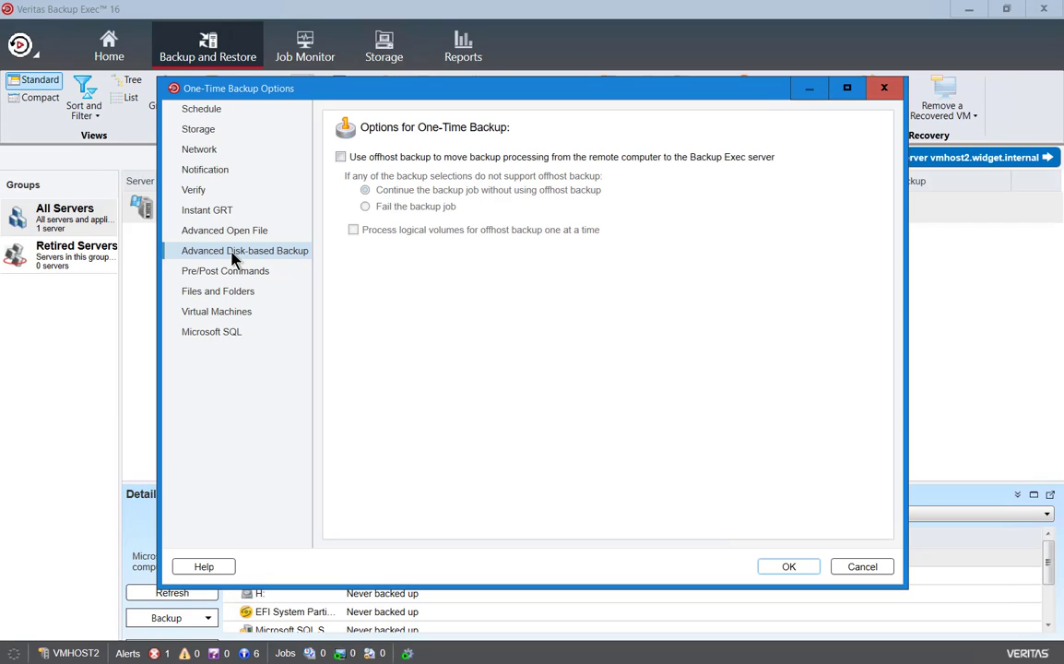
pyautogui.click(234, 274)
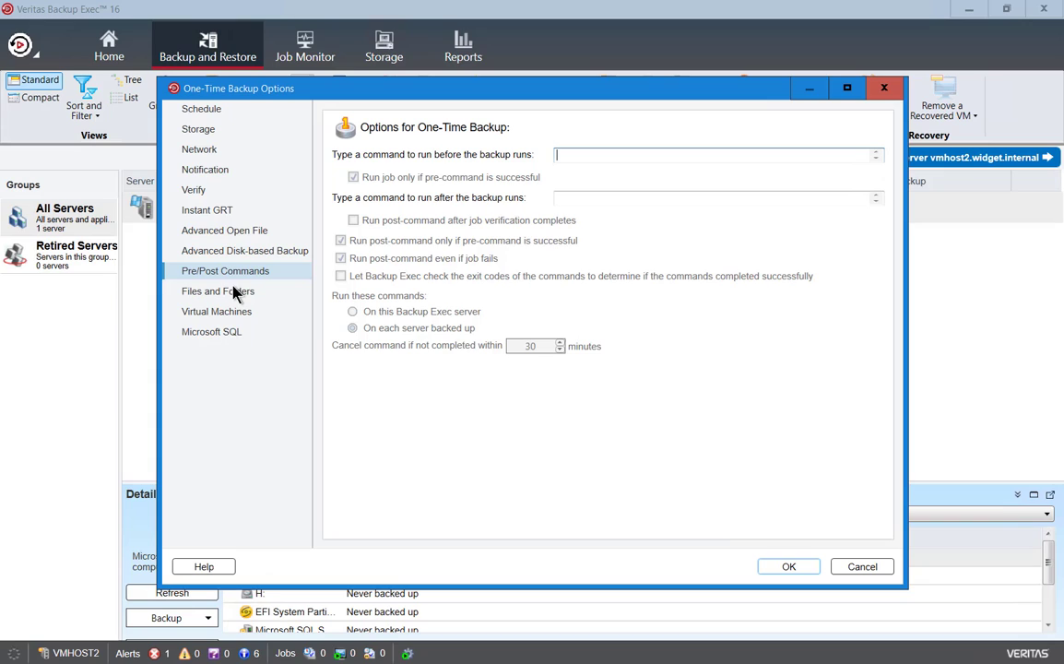
# Review Files and Folders, Virtual Machines and Microsoft SQL settings, then accept the backup options.
pyautogui.click(235, 293)
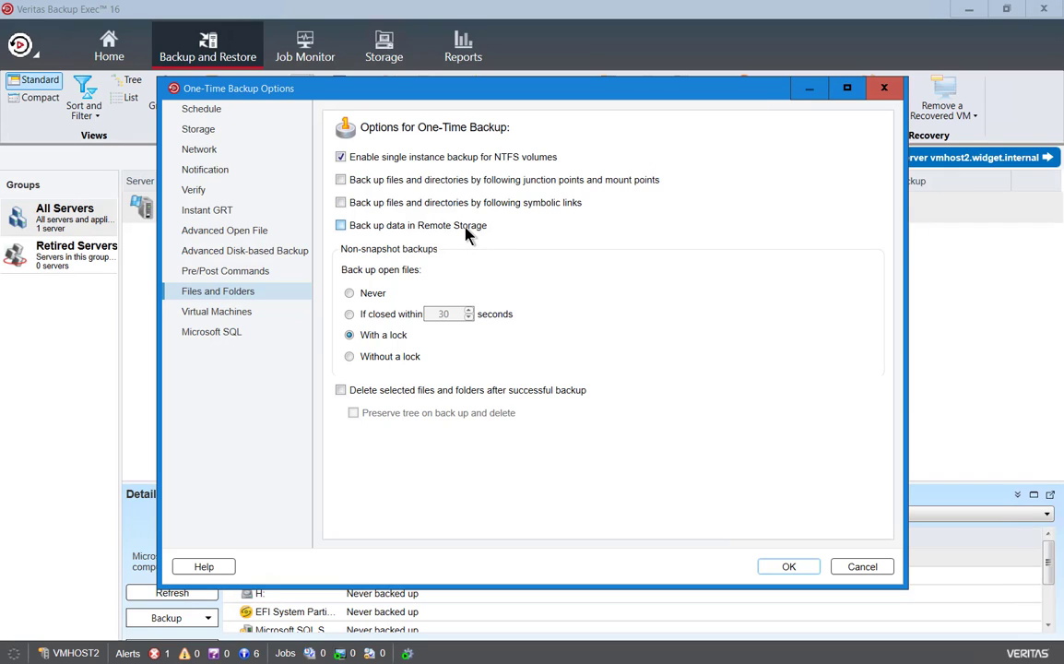
pyautogui.click(220, 318)
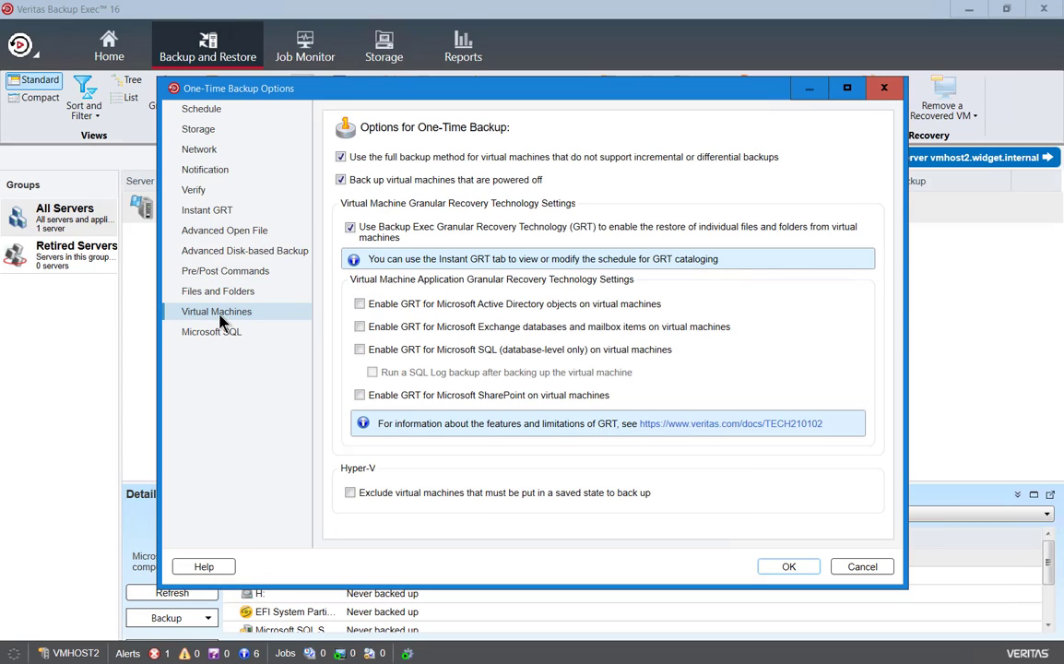
pyautogui.click(223, 337)
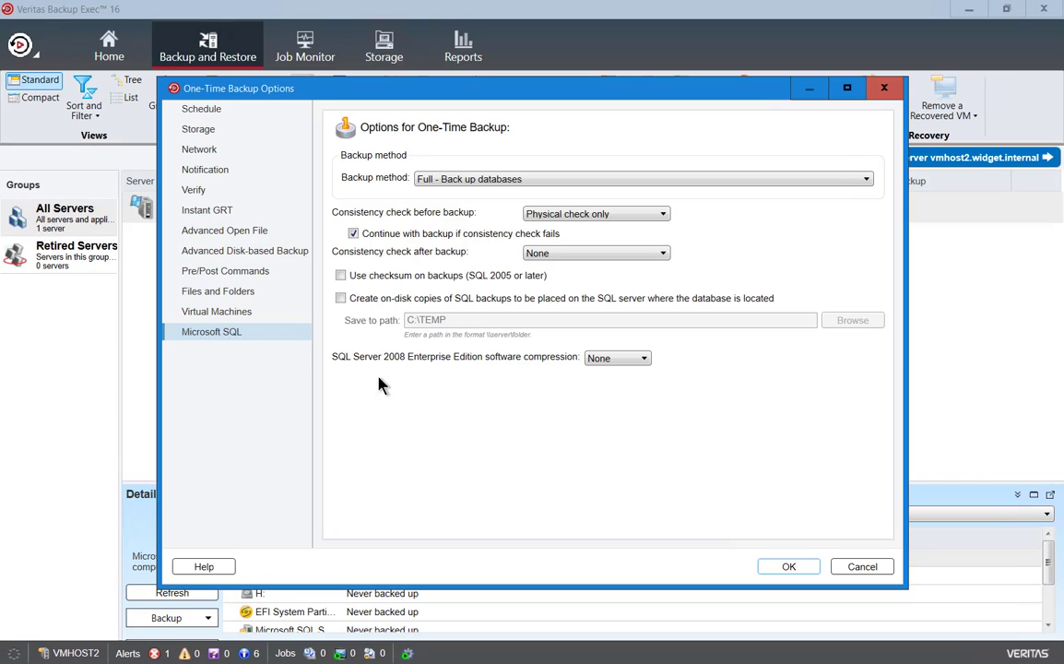
pyautogui.click(799, 572)
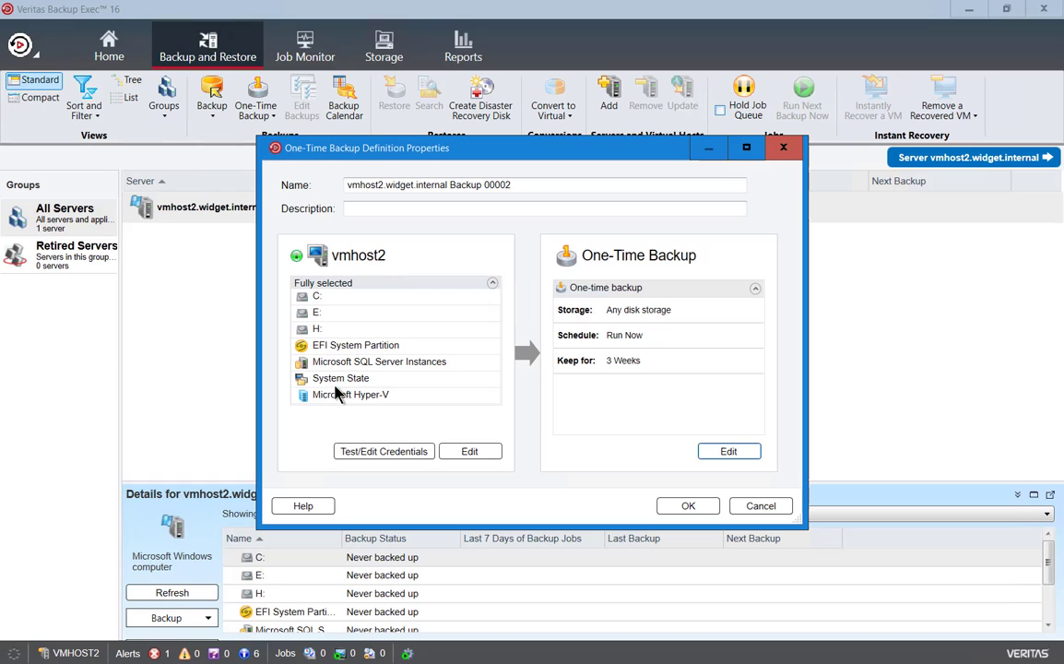
# Exclude H:, E:, Hyper-V and SQL Server instances, leaving C:, EFI System Partition and System State.
pyautogui.click(461, 452)
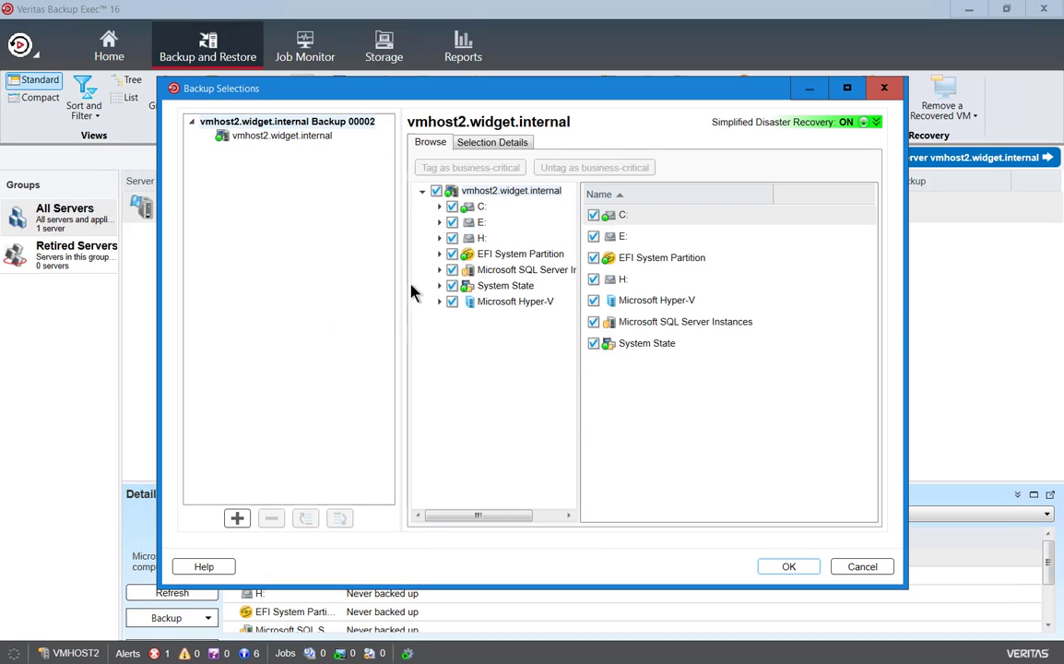
pyautogui.click(452, 240)
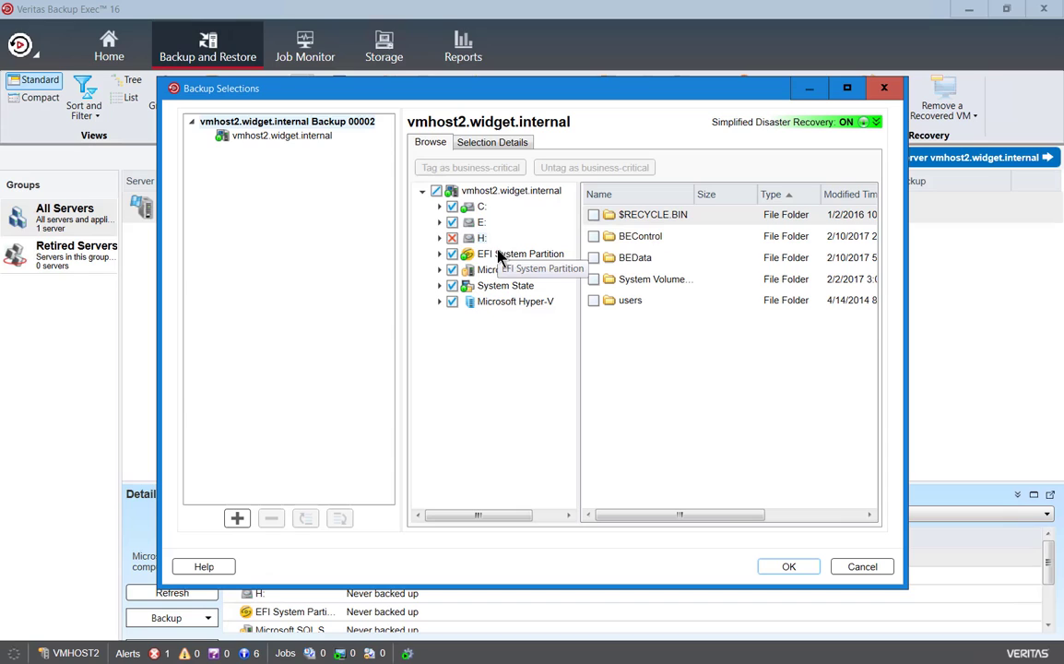
pyautogui.click(451, 222)
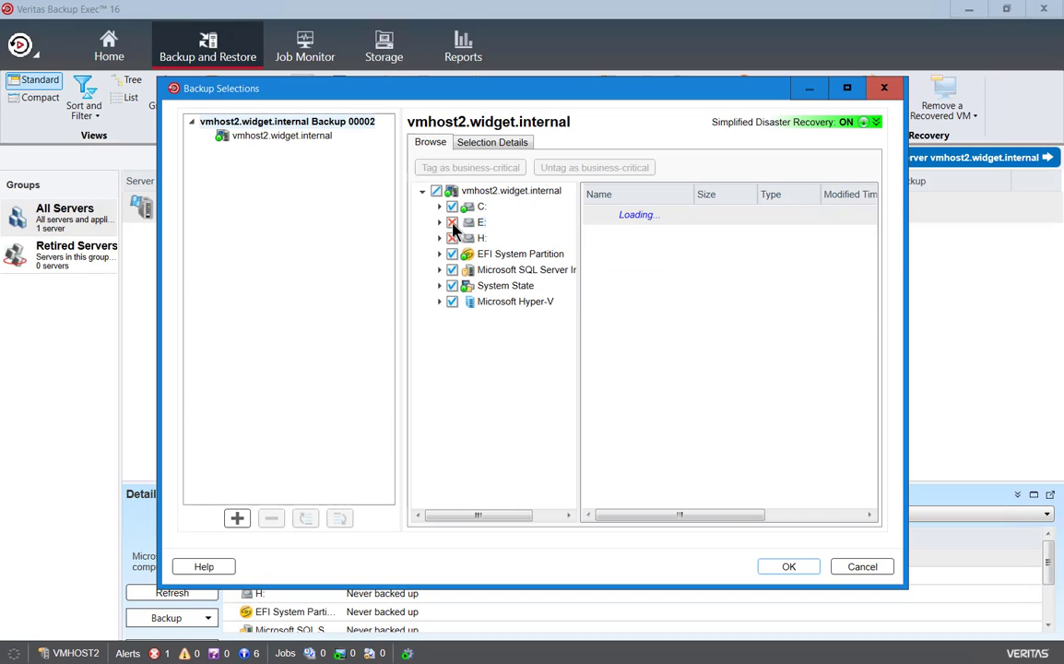
pyautogui.click(452, 301)
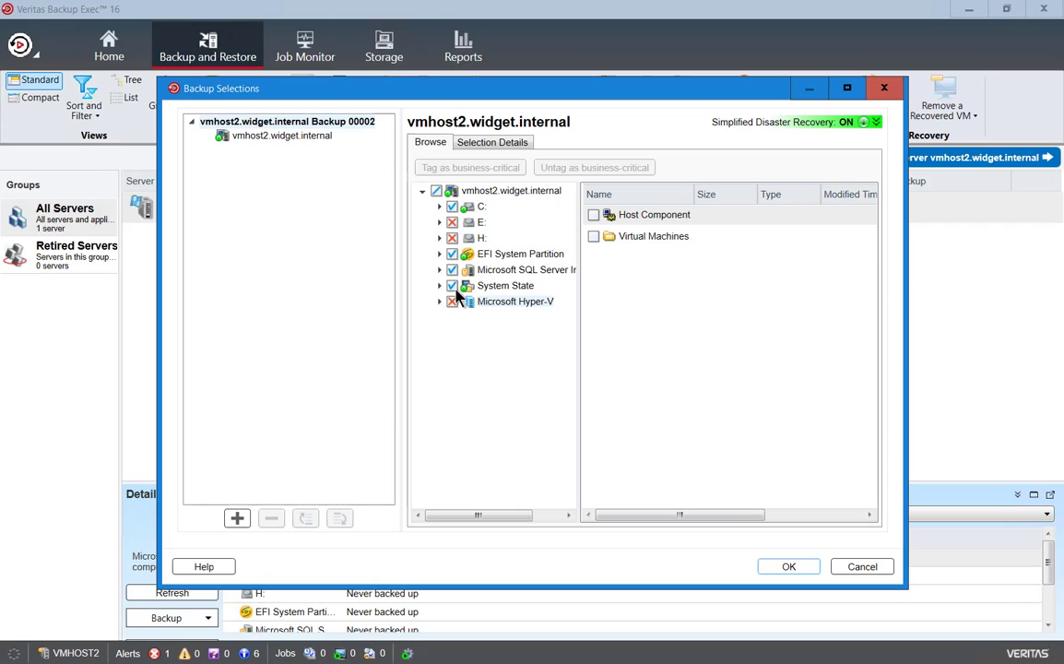
pyautogui.click(453, 273)
pyautogui.click(786, 568)
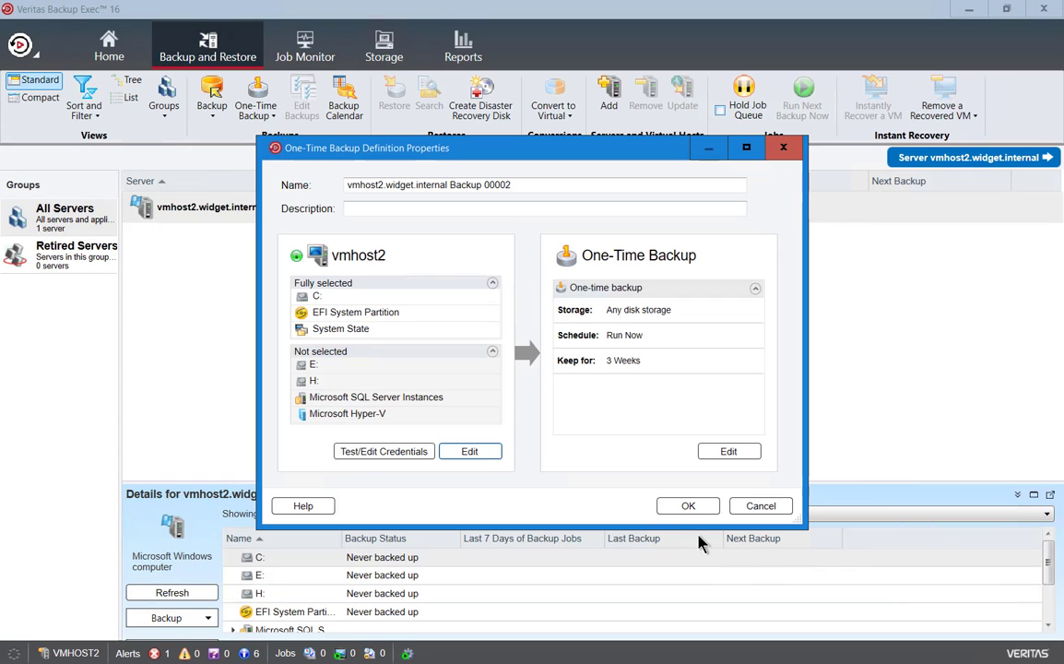
# Test credentials for all of vmhost2's resources and accept the successful results.
pyautogui.click(381, 452)
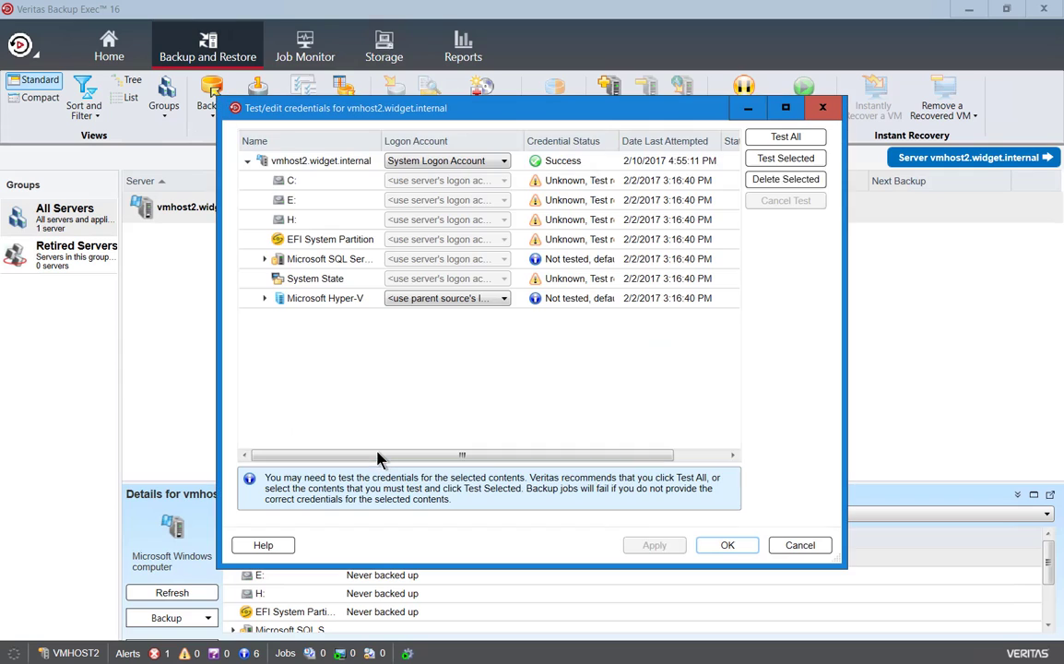
pyautogui.click(785, 137)
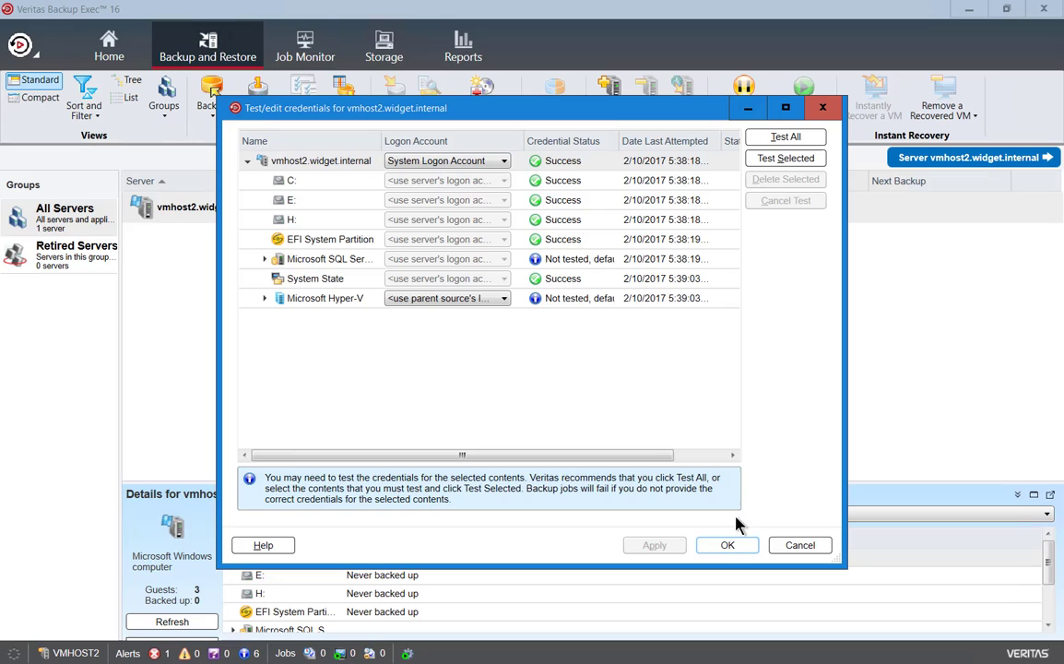
pyautogui.click(737, 546)
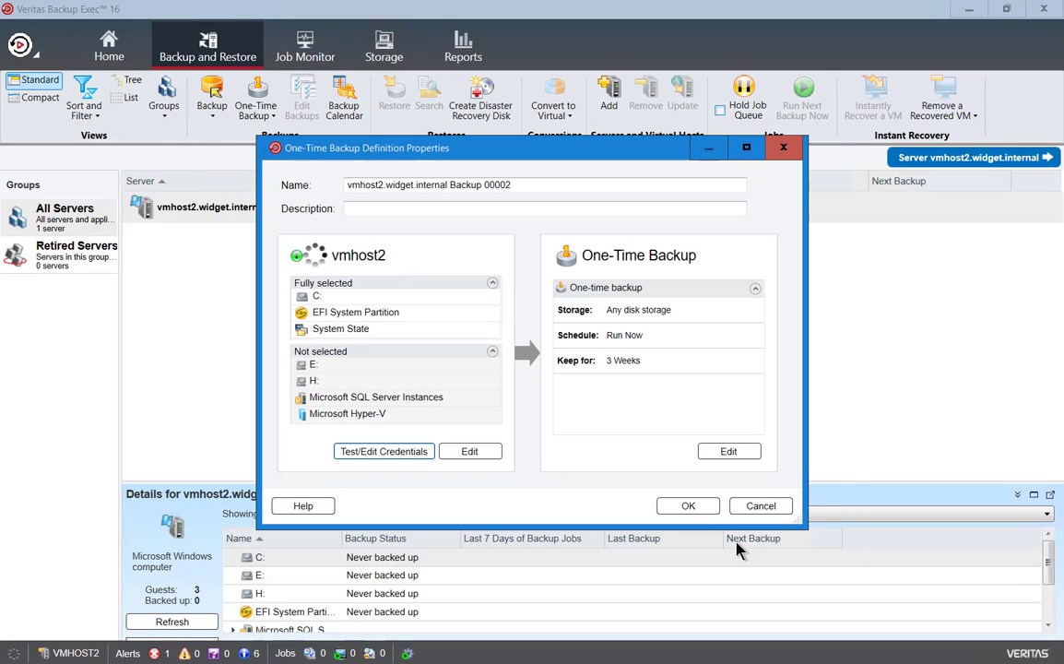
# Submit the one-time backup, dismiss the error after viewing its technical details, and resubmit.
pyautogui.click(696, 506)
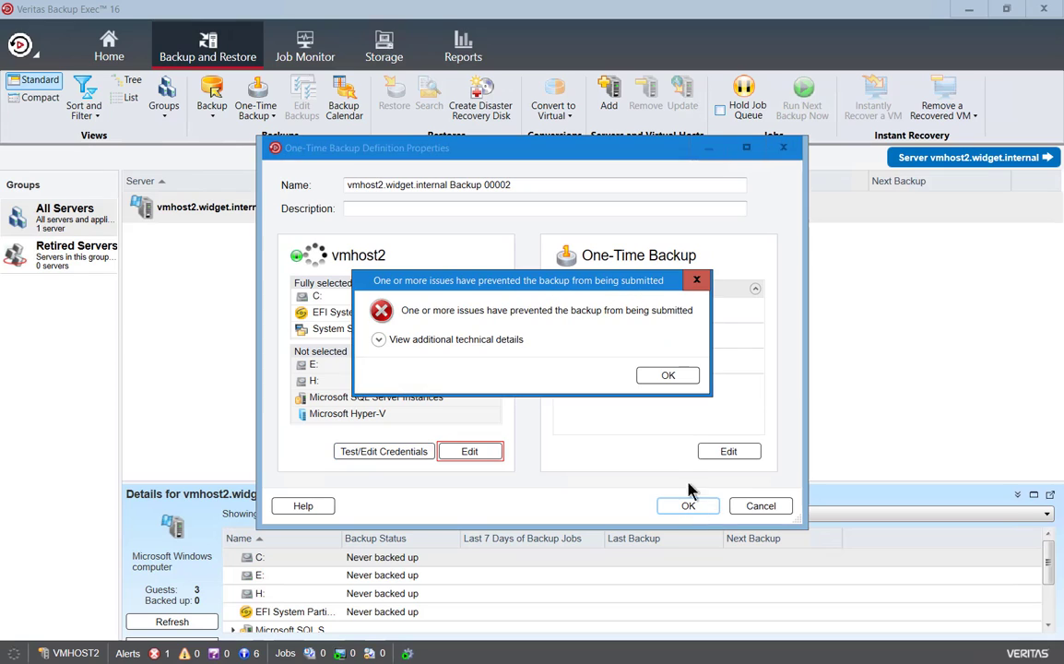
pyautogui.press('Tab')
pyautogui.press('space')
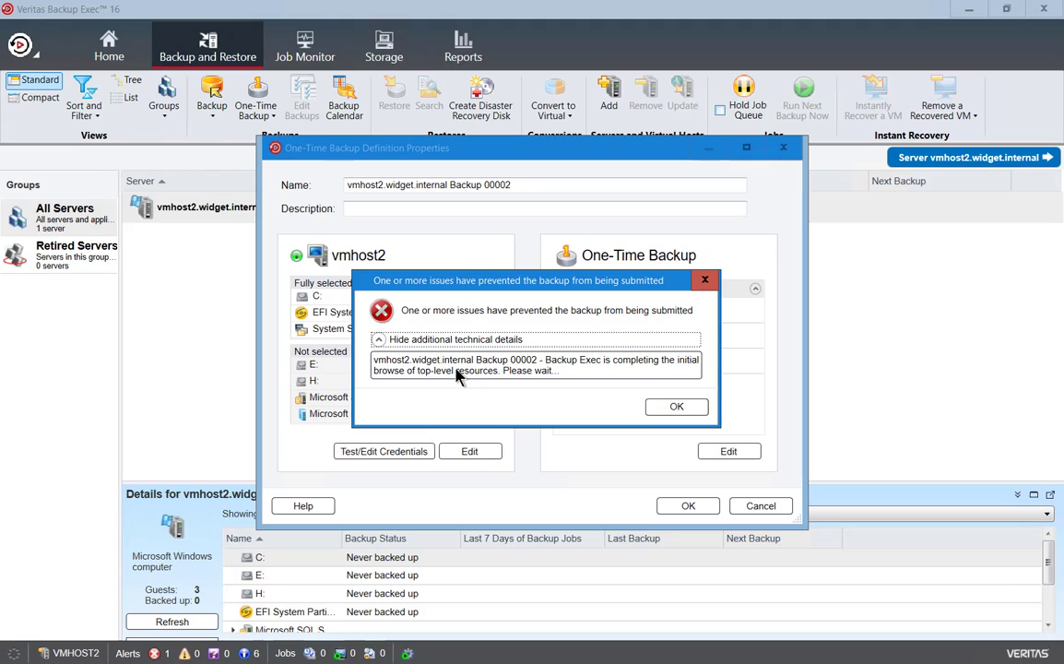
pyautogui.click(674, 407)
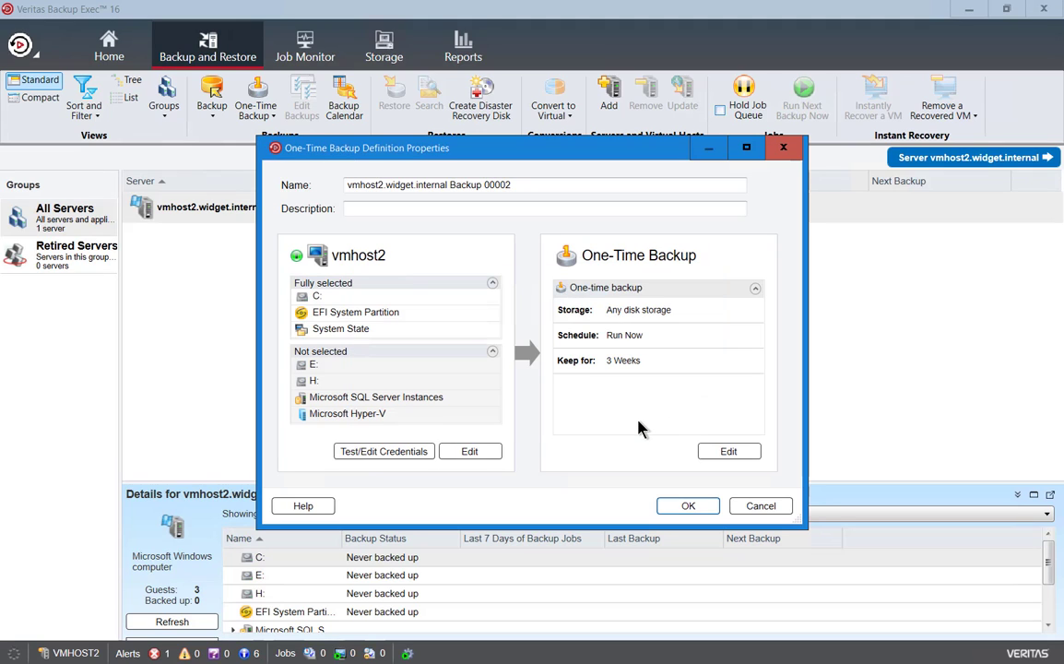
pyautogui.click(677, 507)
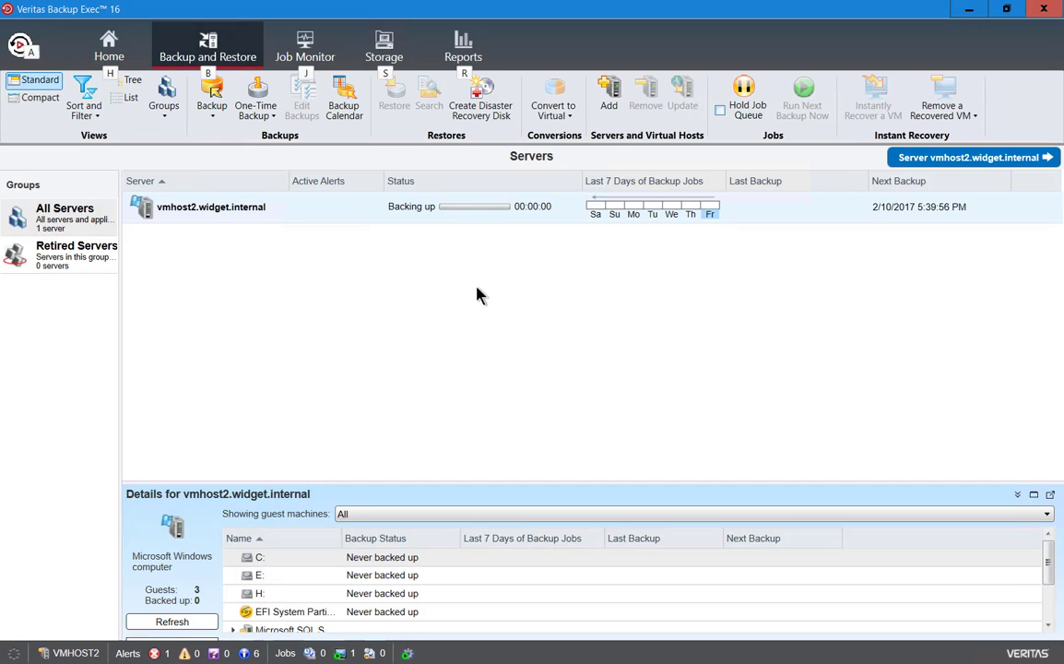
# Open vmhost2's Jobs page and expand the one-time full backup to select its queued child Backup job.
pyautogui.doubleClick(397, 220)
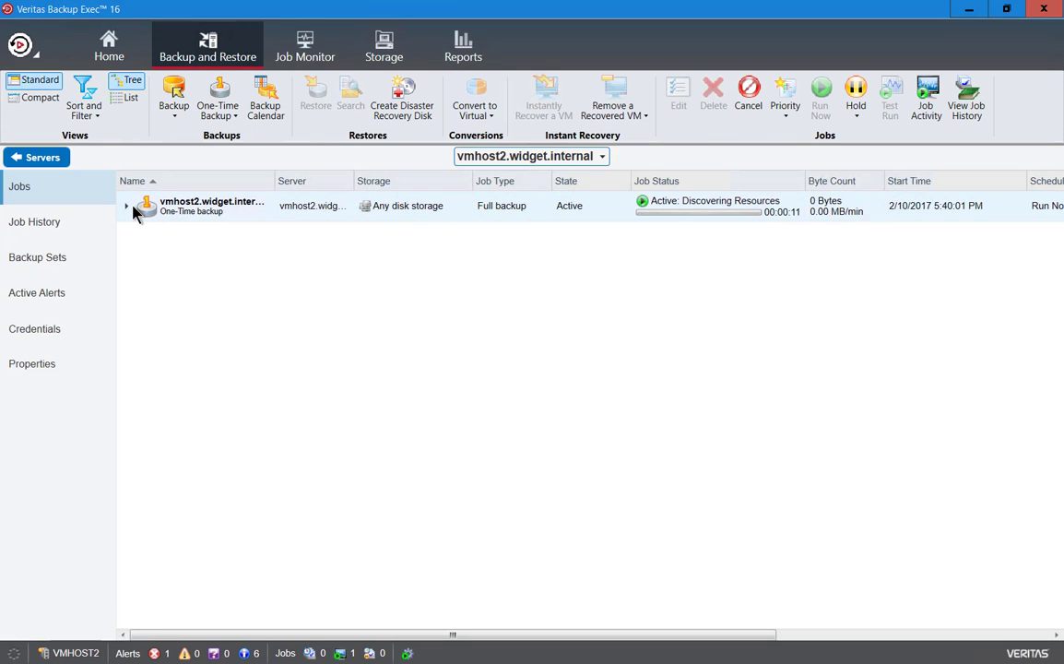
pyautogui.click(127, 206)
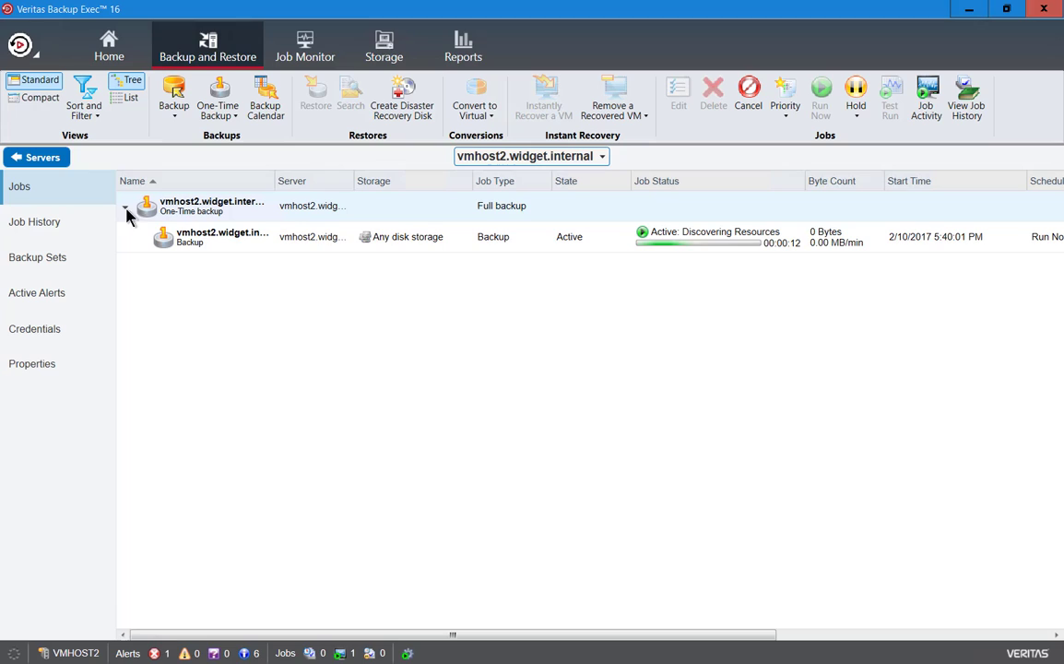
pyautogui.click(518, 239)
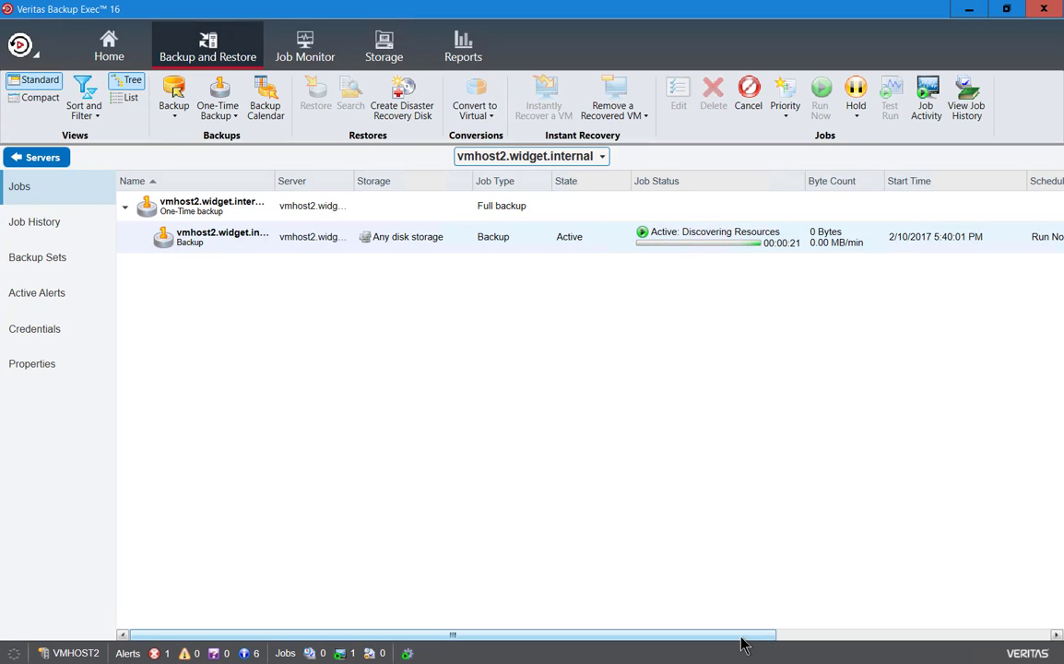
pyautogui.moveTo(744, 635); pyautogui.dragTo(1019, 653)
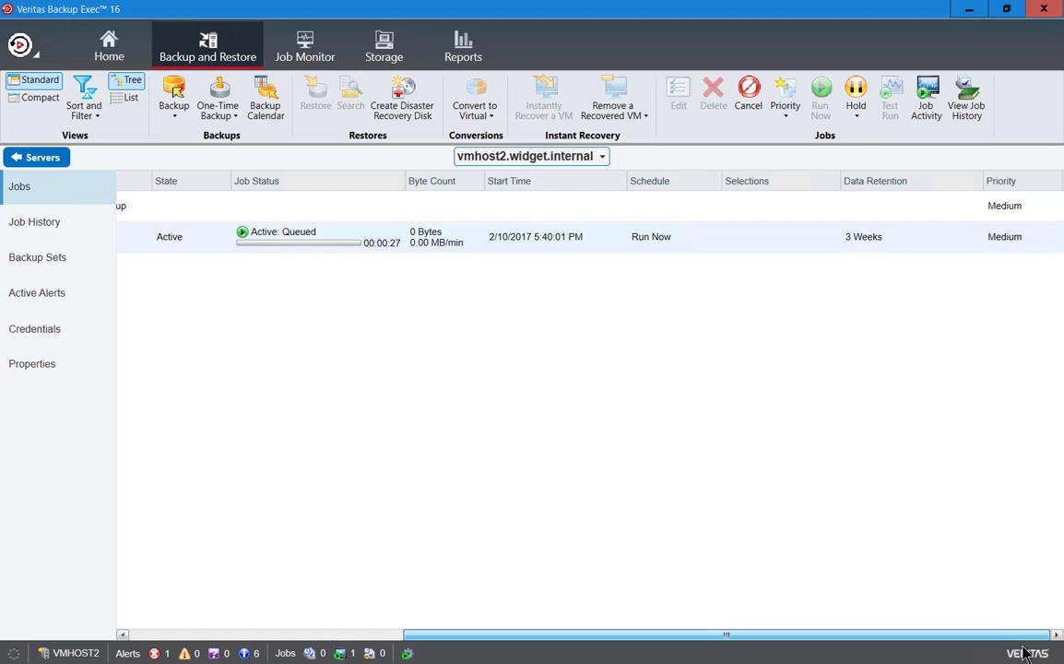
pyautogui.moveTo(1024, 653); pyautogui.dragTo(736, 640)
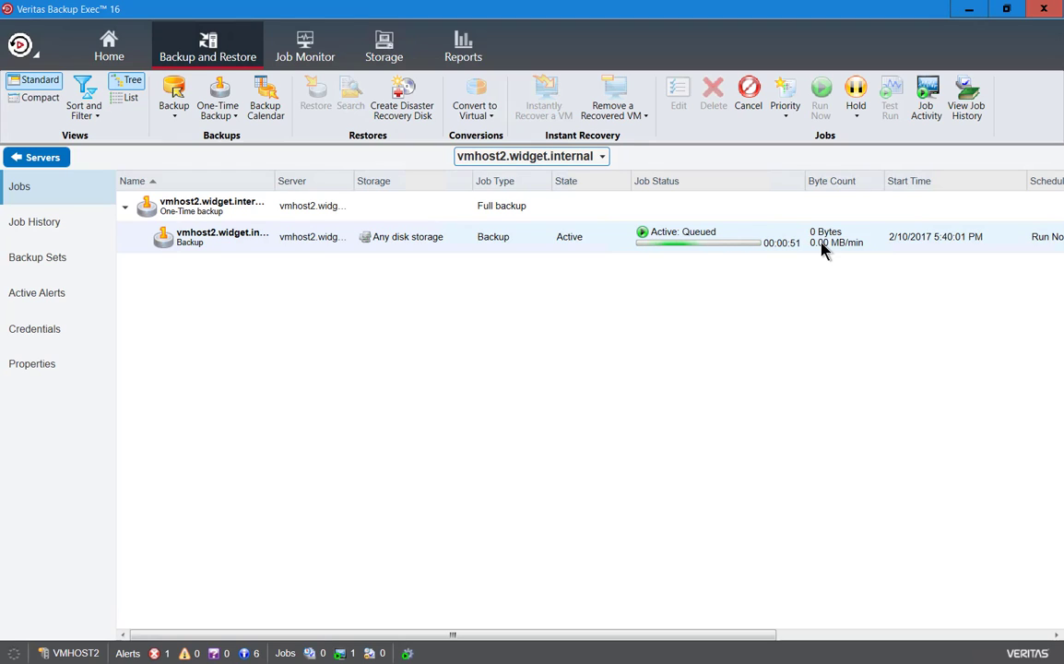
# Wait in the Jobs view until the vmhost2.widget.internal one-time backup shows Completed, Successful.
pyautogui.press('alt')
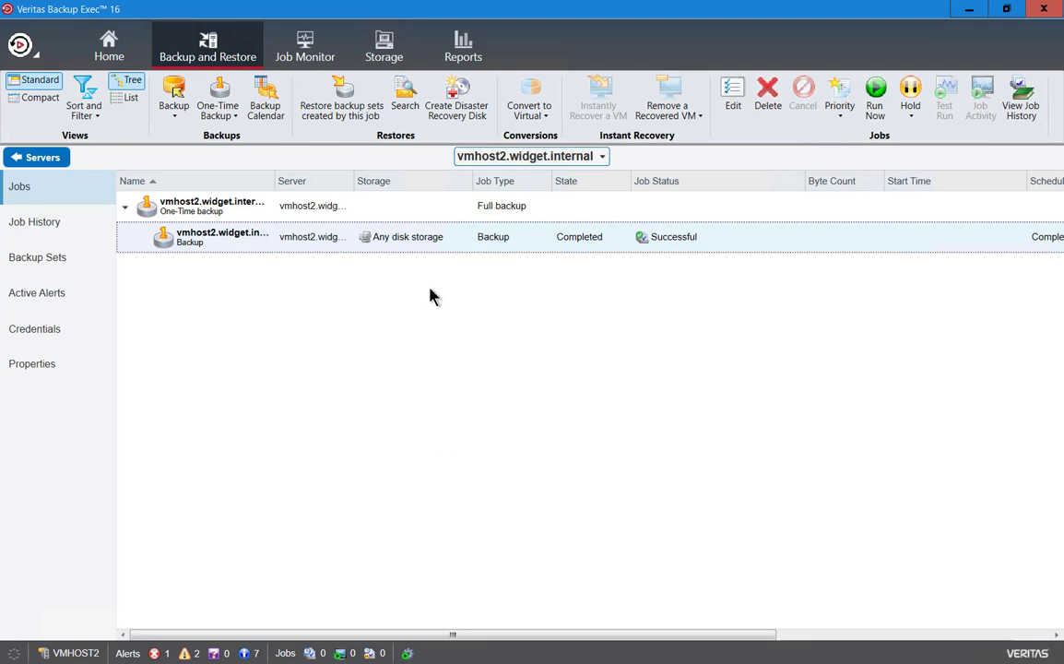
pyautogui.click(314, 61)
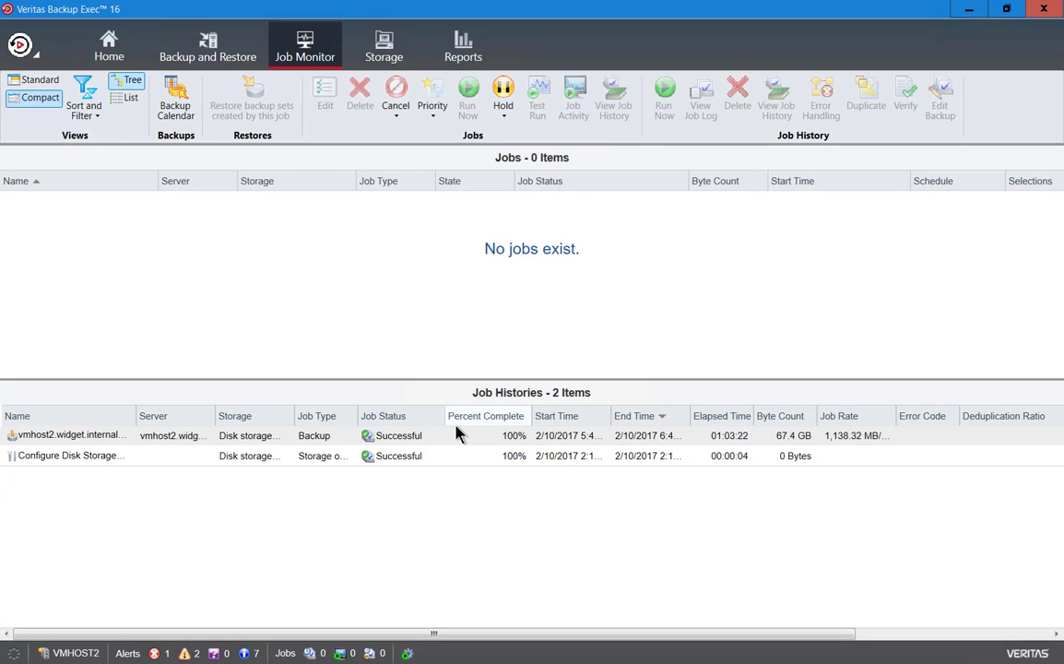
pyautogui.click(222, 57)
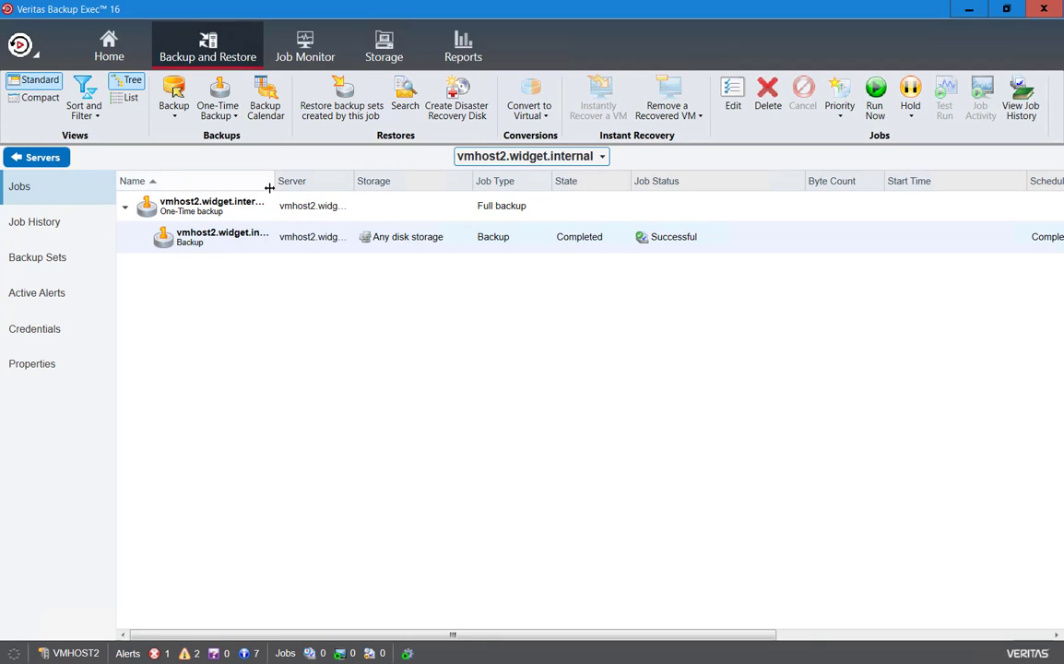
pyautogui.click(334, 107)
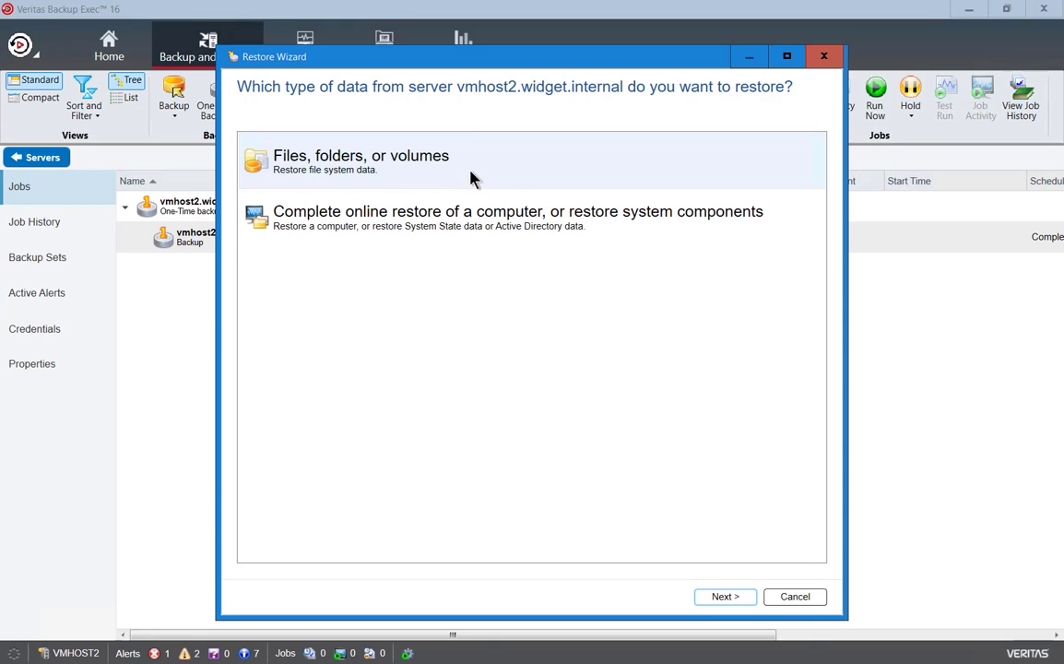
pyautogui.click(713, 597)
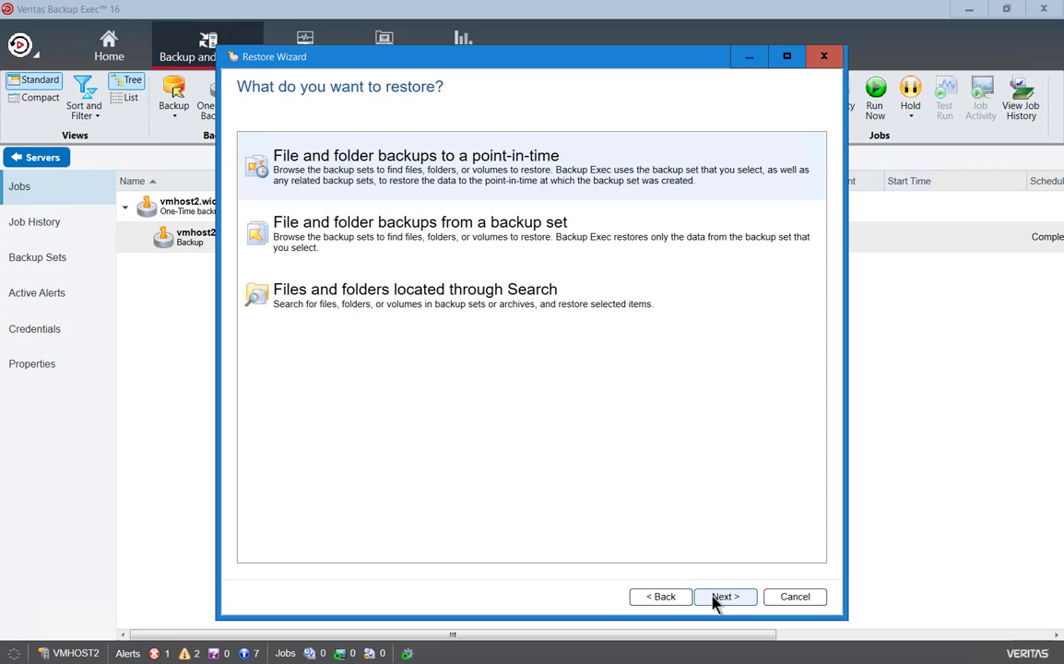
pyautogui.click(715, 597)
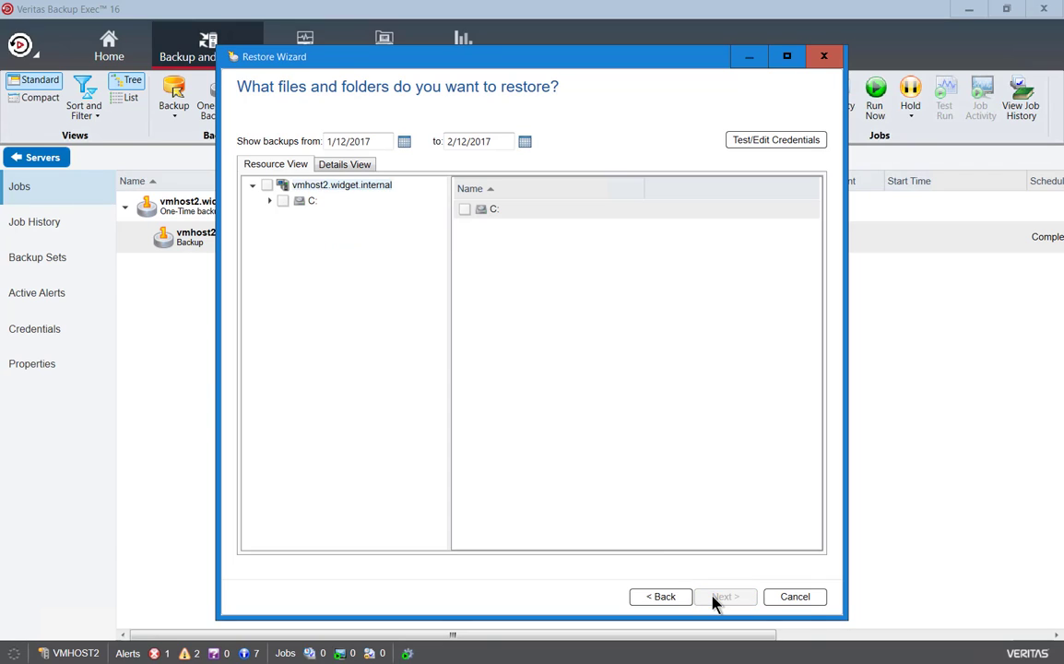
pyautogui.click(269, 201)
pyautogui.click(284, 217)
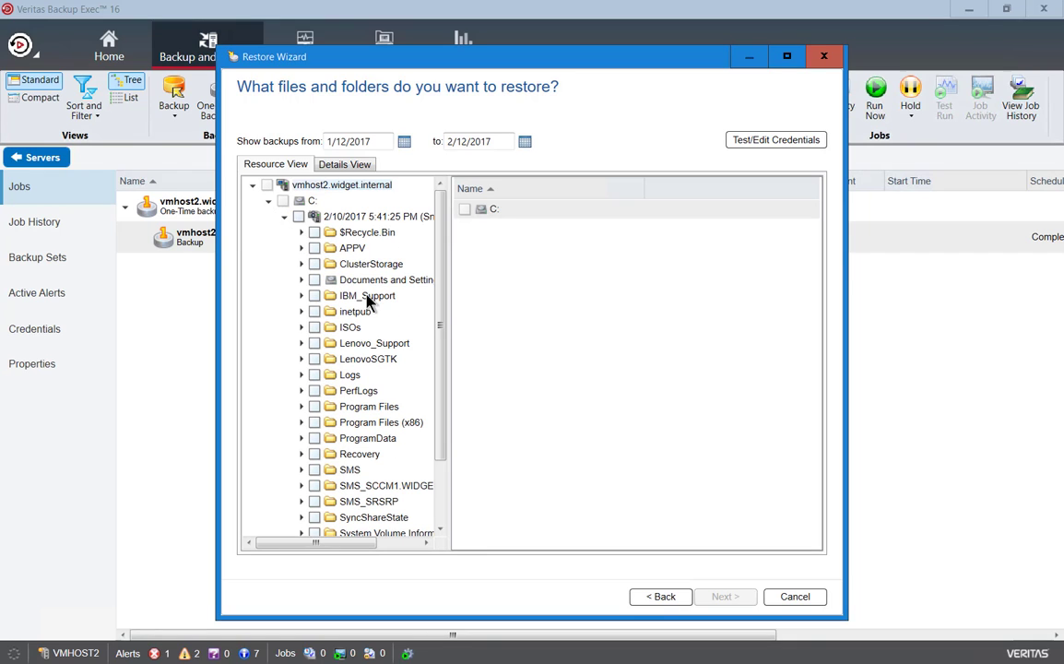
pyautogui.click(793, 597)
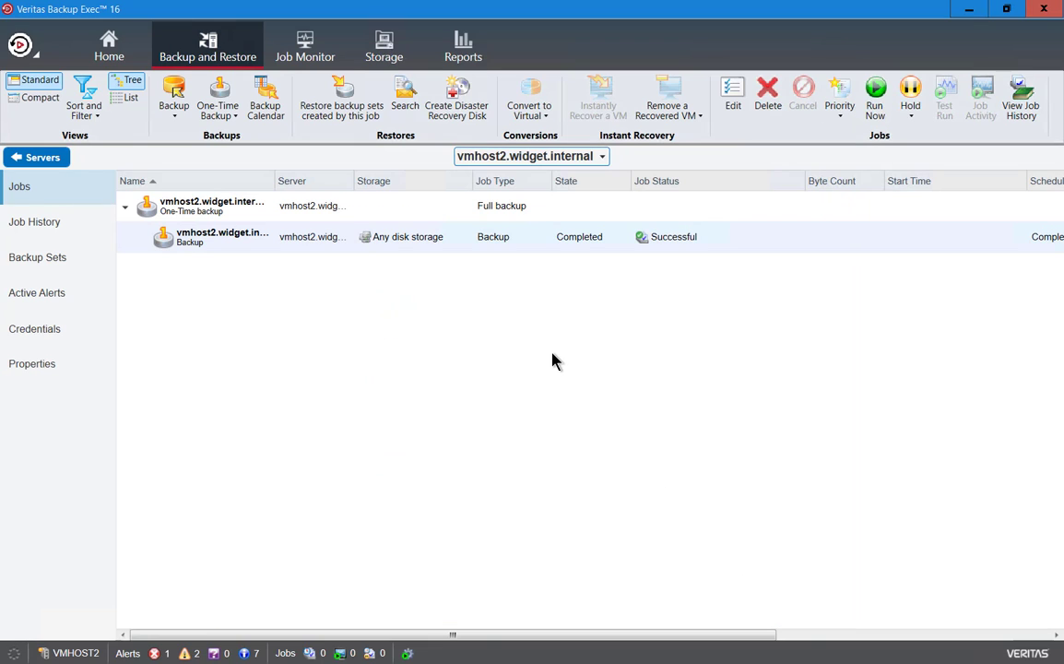